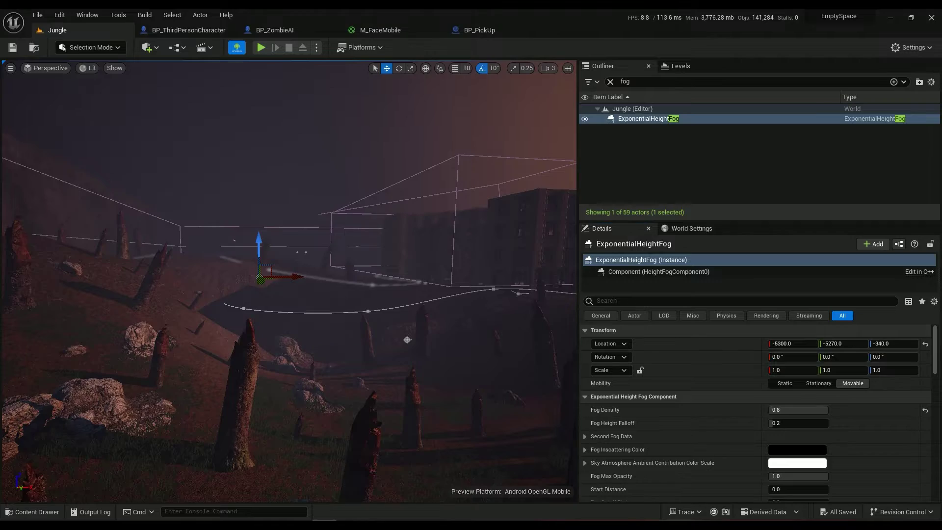
Step: Look over the foggy jungle level and search the placeable actors for "fog"
mouse_move(289, 281)
right_mouse_down()
mouse_move(441, 277)
mouse_move(309, 289)
mouse_move(295, 277)
right_mouse_up()
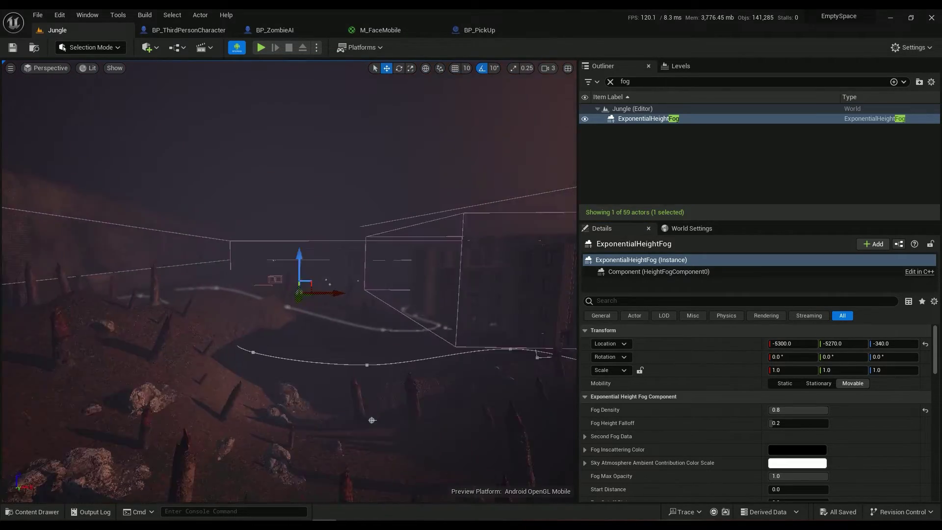
right_click_drag(371, 420, 562, 384)
right_click_drag(327, 327, 272, 326)
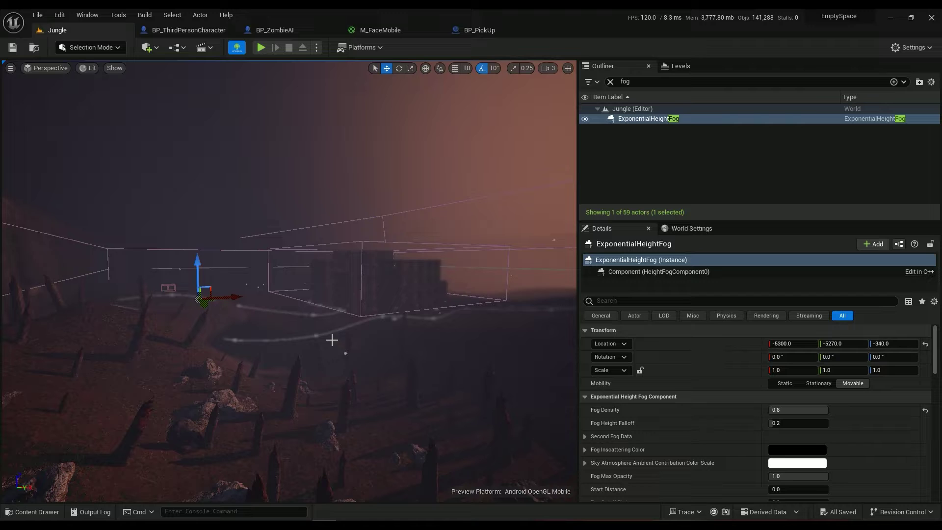
left_click(156, 49)
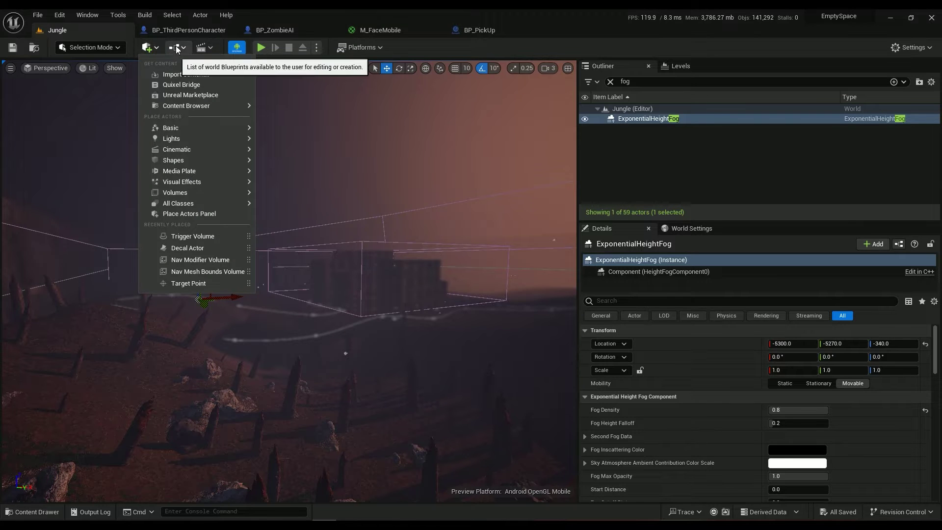
type("fog")
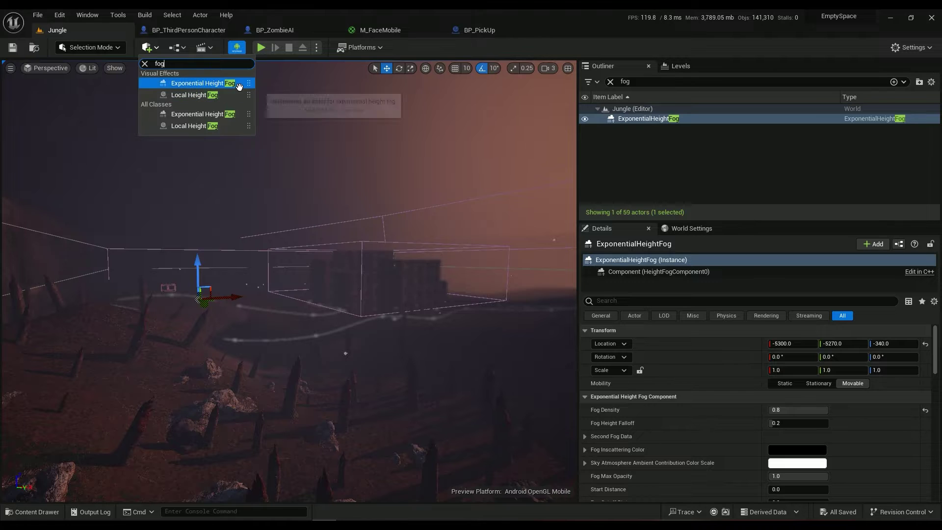
Step: Open the Project Settings and go to the engine's Rendering section
left_click(63, 17)
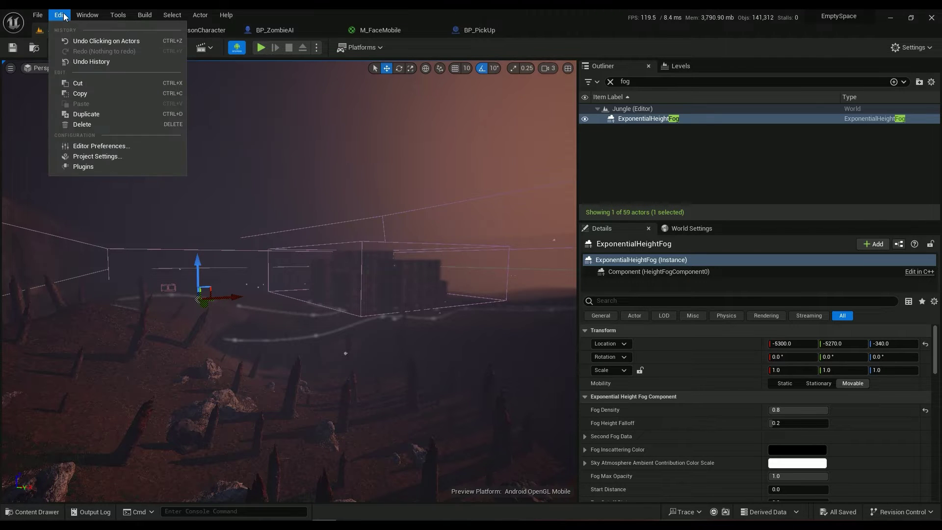
left_click(96, 157)
scroll(54, 381, "down", 5)
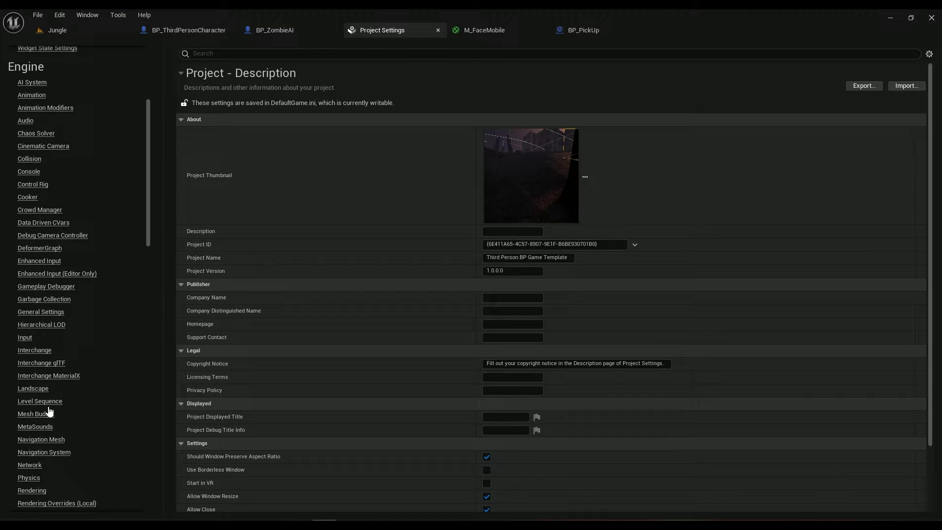
scroll(35, 479, "down", 3)
left_click(32, 443)
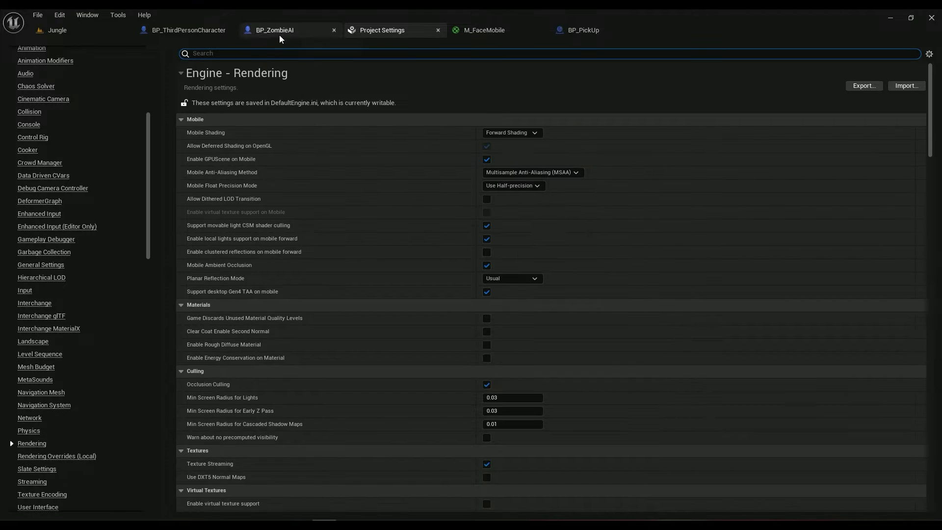
Step: Search the rendering settings for "fog", clear the search, close Project Settings and return to the Jungle level
left_click(256, 52)
type("fog")
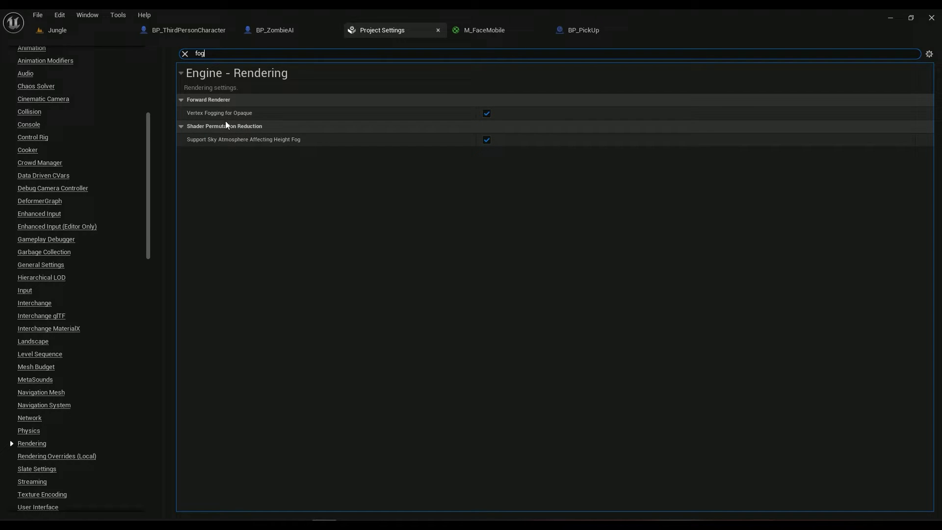
mouse_move(209, 142)
left_click(186, 54)
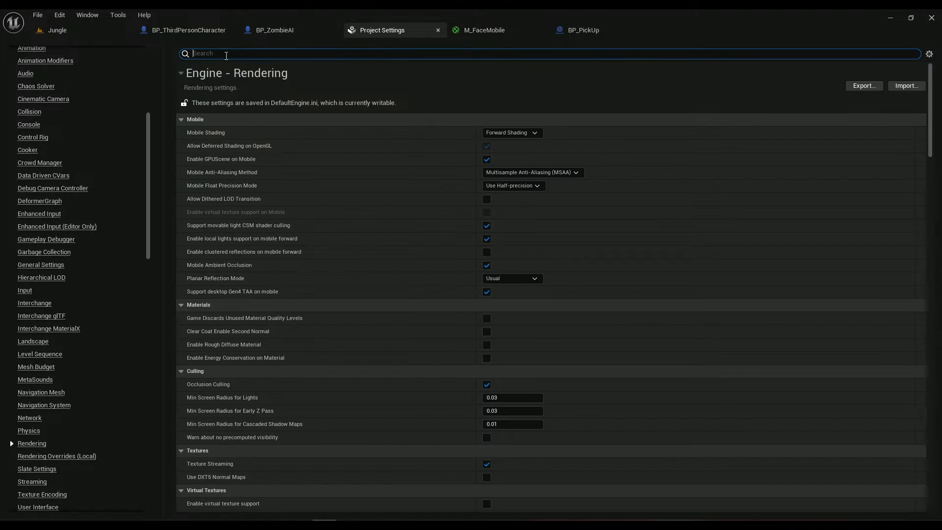
left_click(439, 30)
left_click(52, 31)
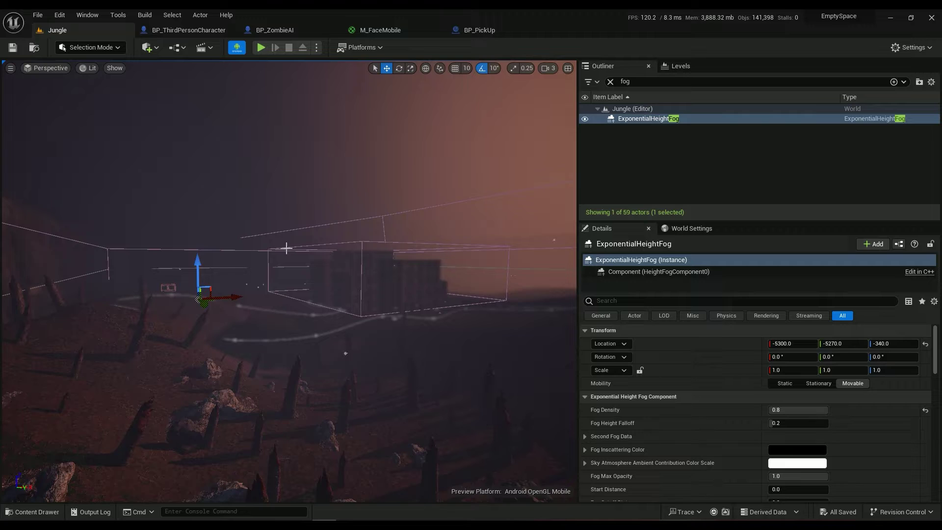
Step: Examine the height fog in the Jungle scene and view the available preview platforms
right_click_drag(277, 253, 349, 255)
right_click_drag(561, 383, 356, 377)
key("w")
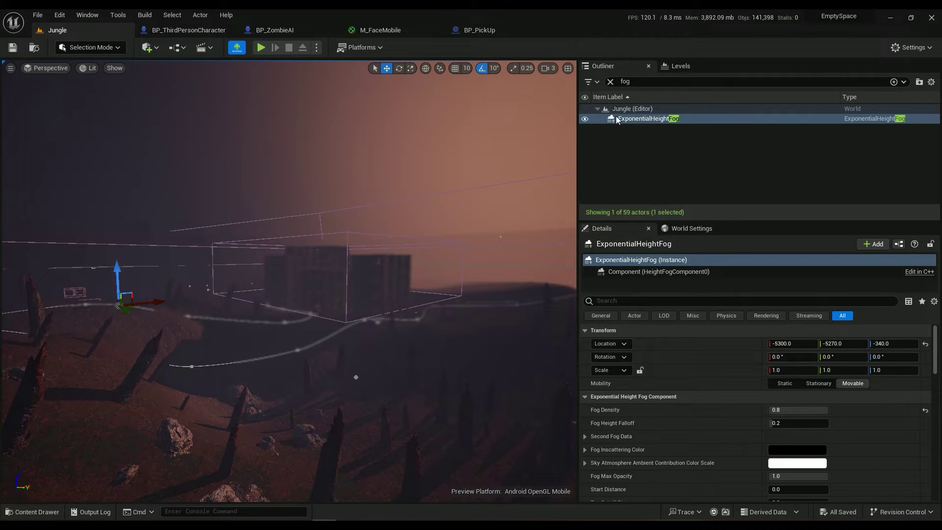
scroll(677, 406, "down", 2)
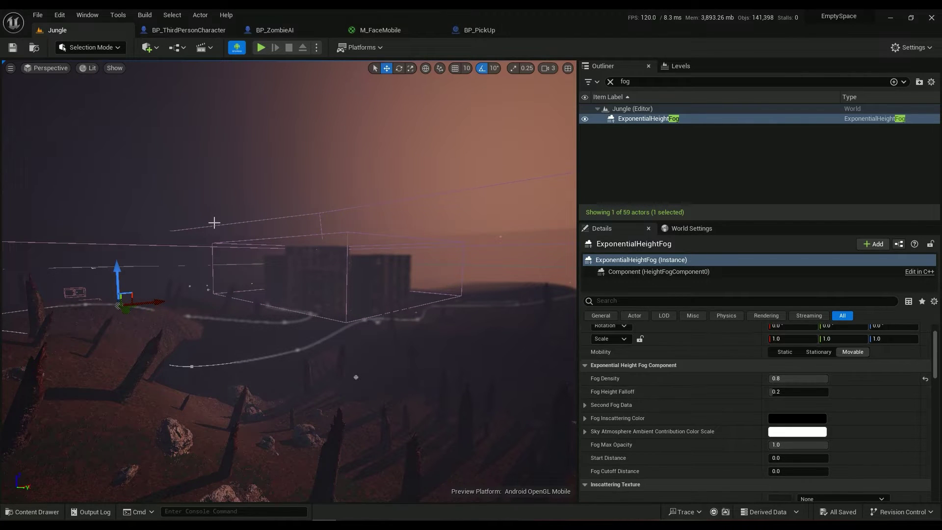
left_click(235, 50)
left_click(925, 48)
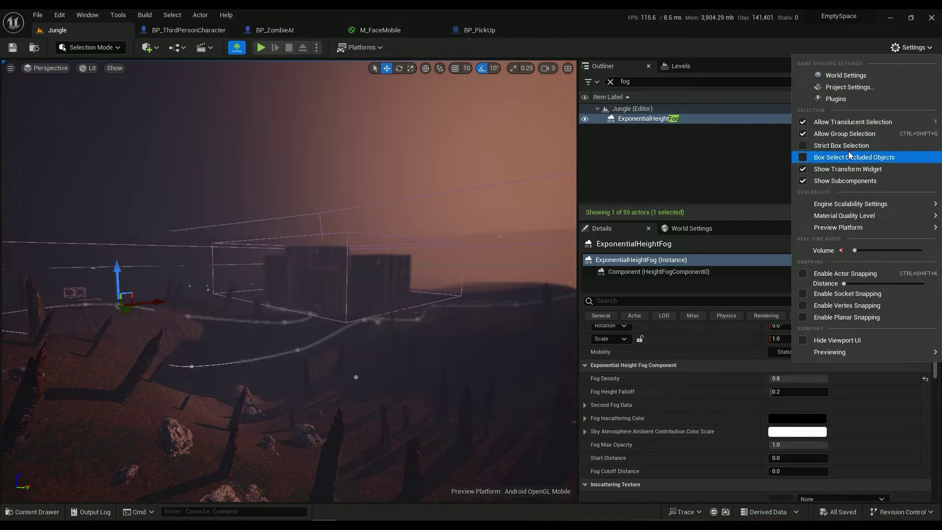
mouse_move(836, 230)
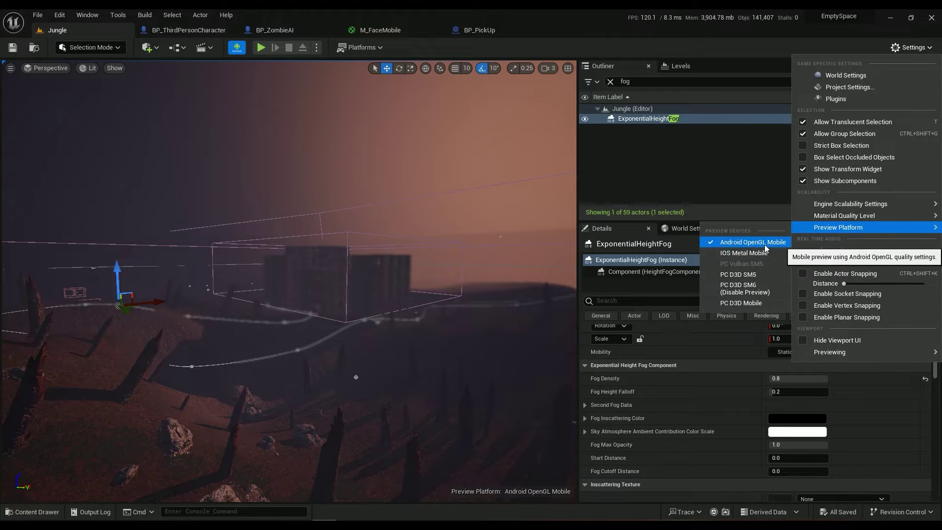
right_click_drag(423, 275, 516, 290)
key("w")
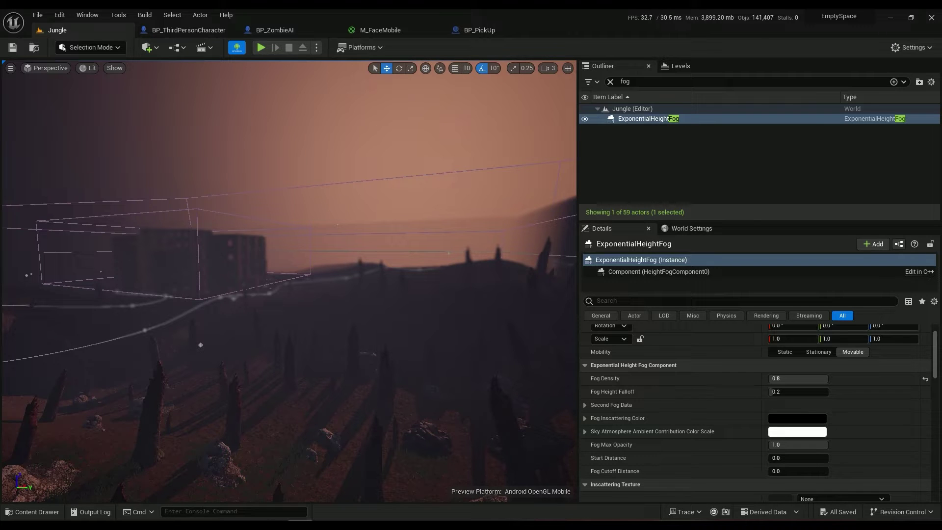
Step: Switch to the browser, maximize it and play a short part of the "Ray Tracing for Android is finally here in UE5" video
left_click_drag(235, 520, 178, 69)
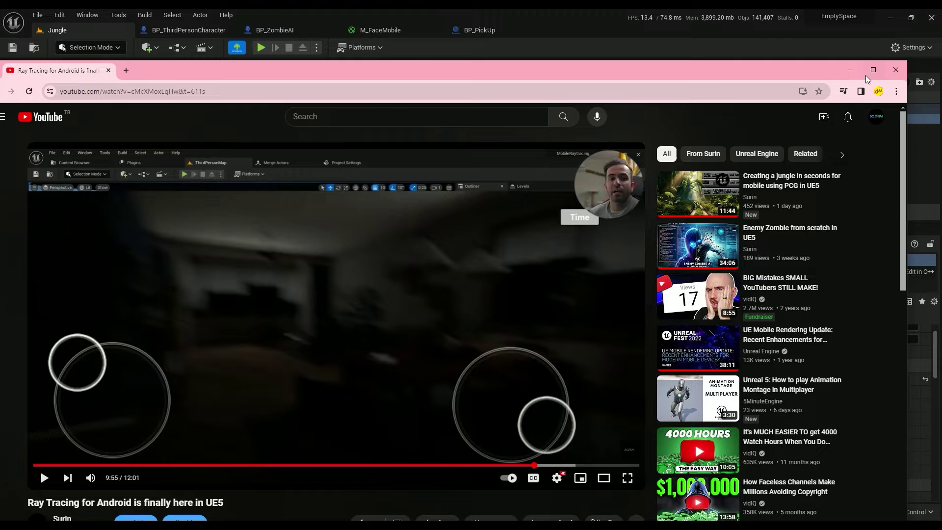
left_click(874, 70)
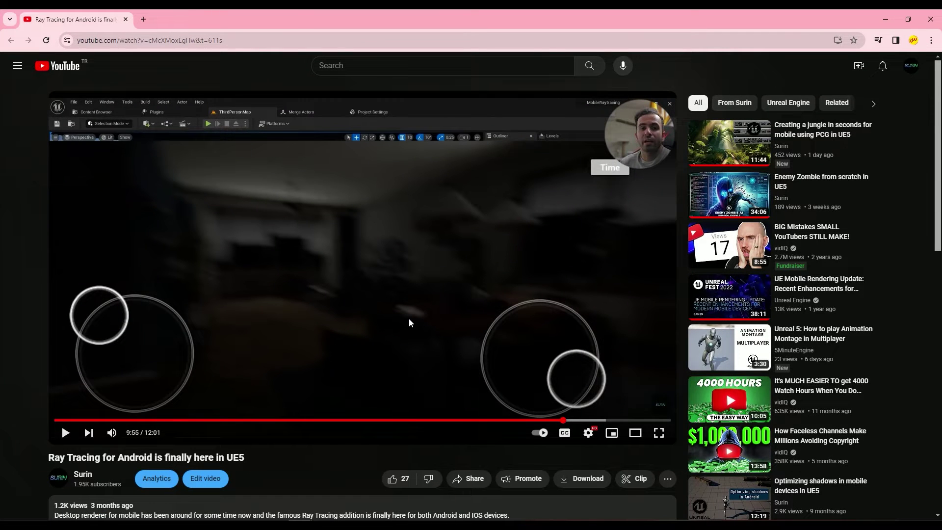
left_click(397, 312)
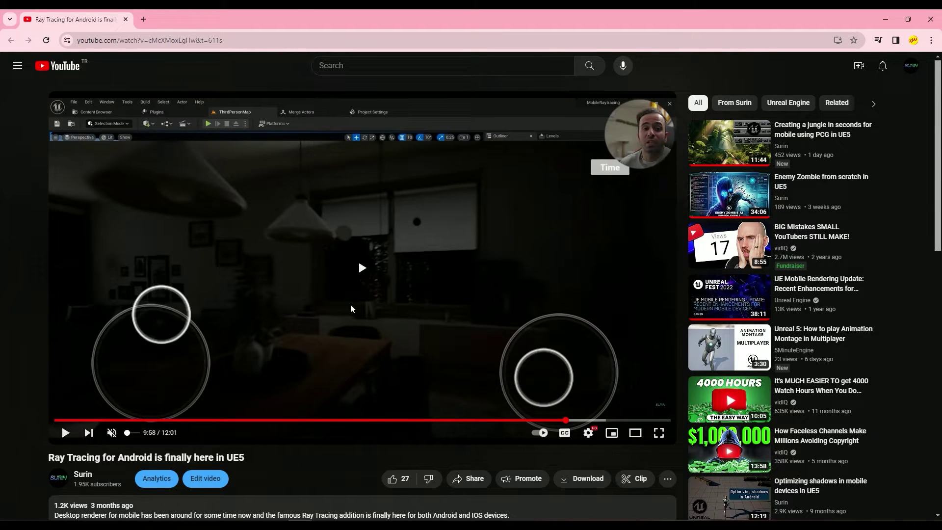
left_click(350, 308)
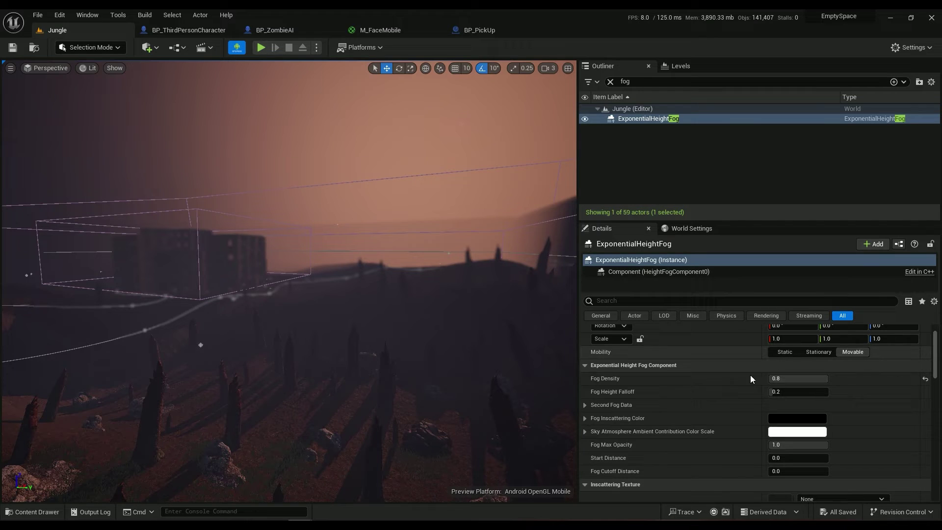
Step: Enable Volumetric Fog on the ExponentialHeightFog actor
scroll(751, 379, "down", 3)
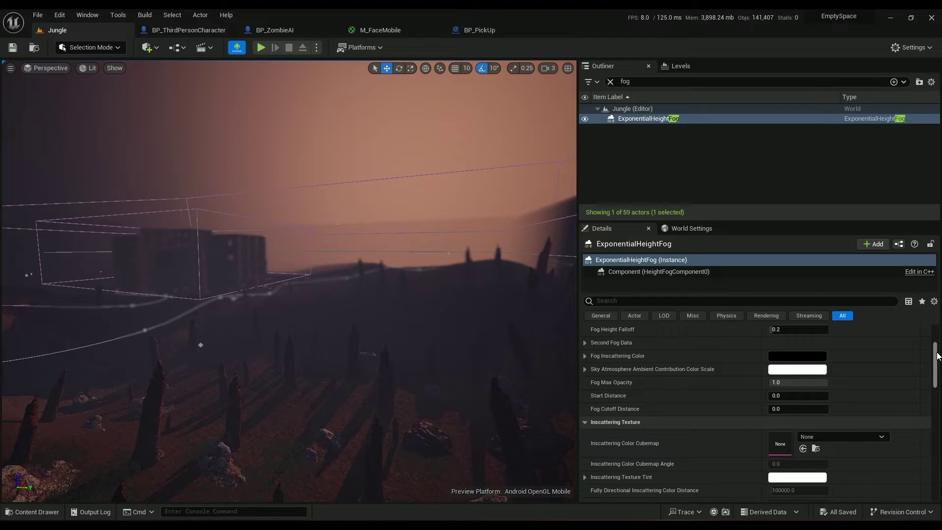
left_click_drag(937, 356, 937, 388)
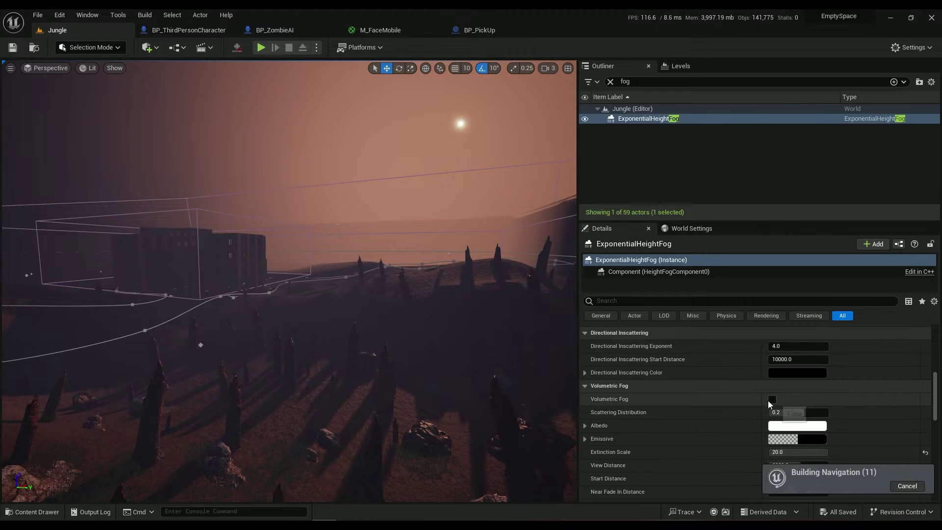
left_click(773, 399)
Step: Reset the ExponentialHeightFog's Fog Density to its default of 0.02 and inspect the volumetric fog in the scene
mouse_move(337, 292)
right_mouse_down()
mouse_move(265, 314)
mouse_move(294, 299)
mouse_move(333, 297)
right_mouse_up()
scroll(803, 404, "up", 10)
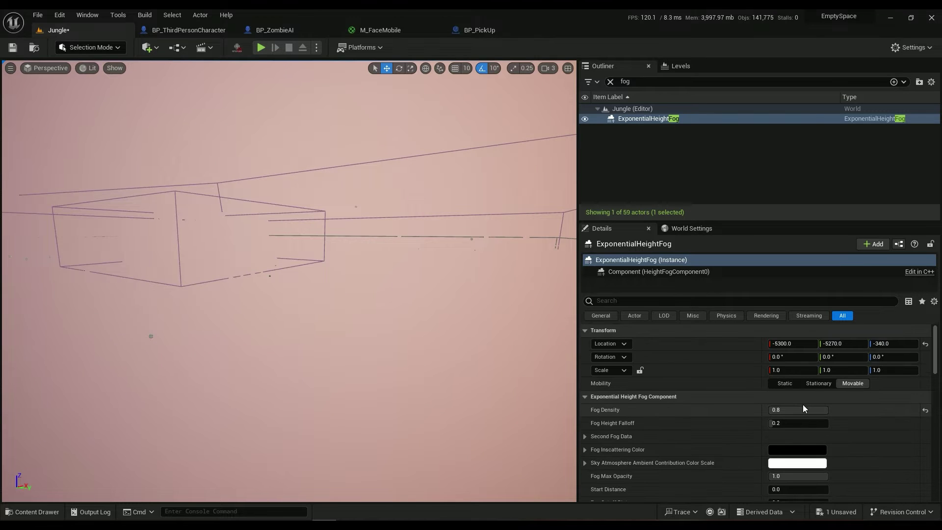
left_click(926, 410)
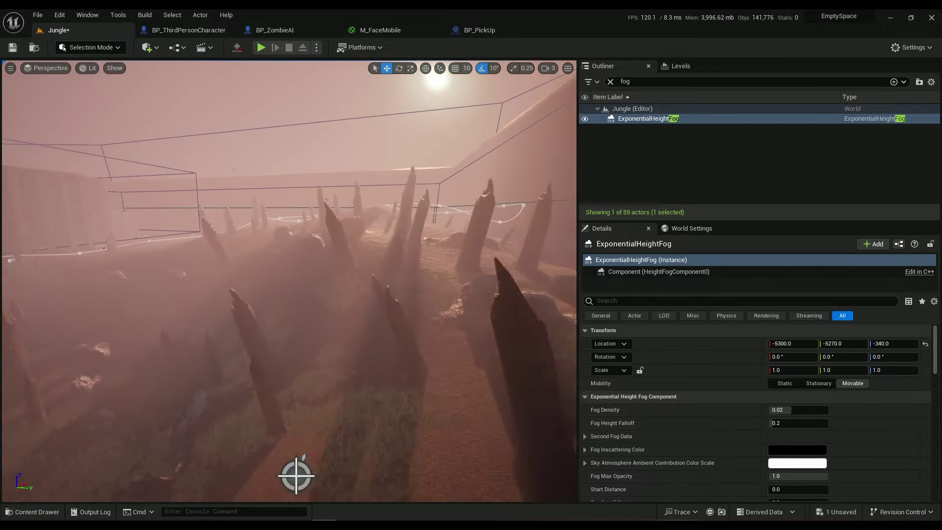
right_click_drag(314, 285, 251, 292)
right_click_drag(416, 278, 416, 278)
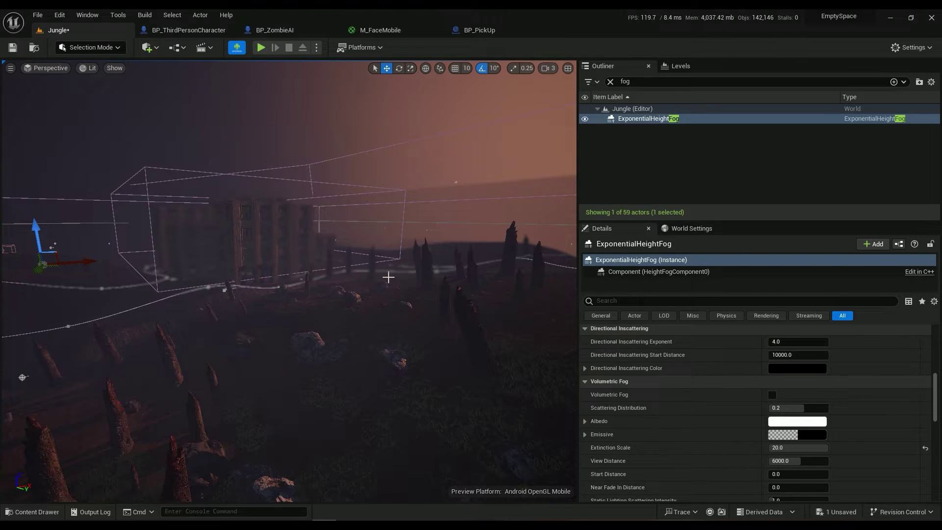
Step: Clear the Outliner filter and place the NS_Fog Niagara system on the ground among the tree stumps
right_click_drag(383, 270, 128, 458)
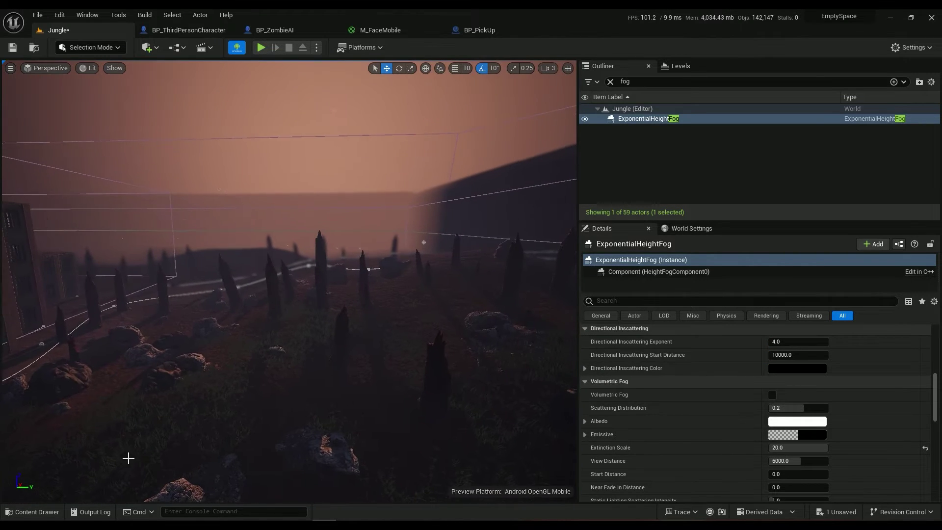
left_click(610, 82)
key("ctrl+space")
left_click_drag(437, 414, 414, 320)
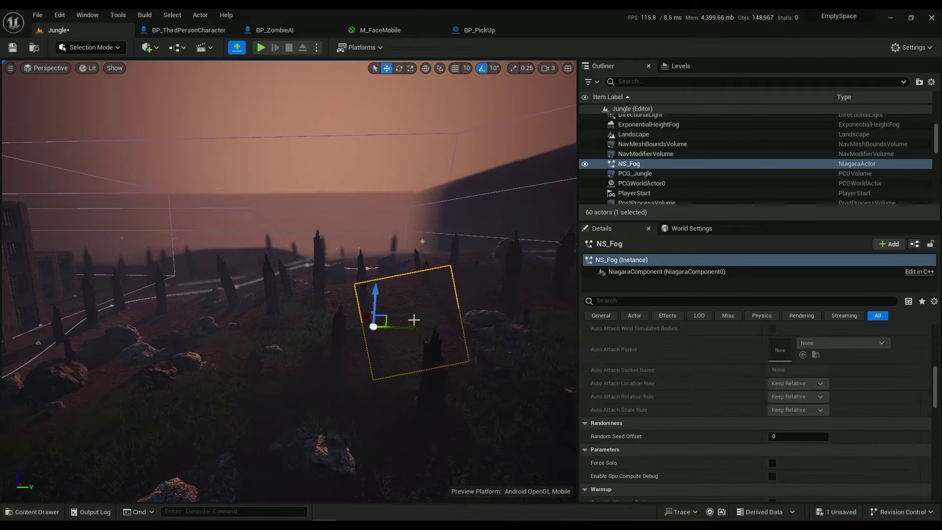
Step: Examine the NS_Fog particle fog in the level from several distances and angles
left_click(287, 356)
key("w")
right_click_drag(358, 387, 368, 312)
key("s")
key("a")
key("d")
key("w")
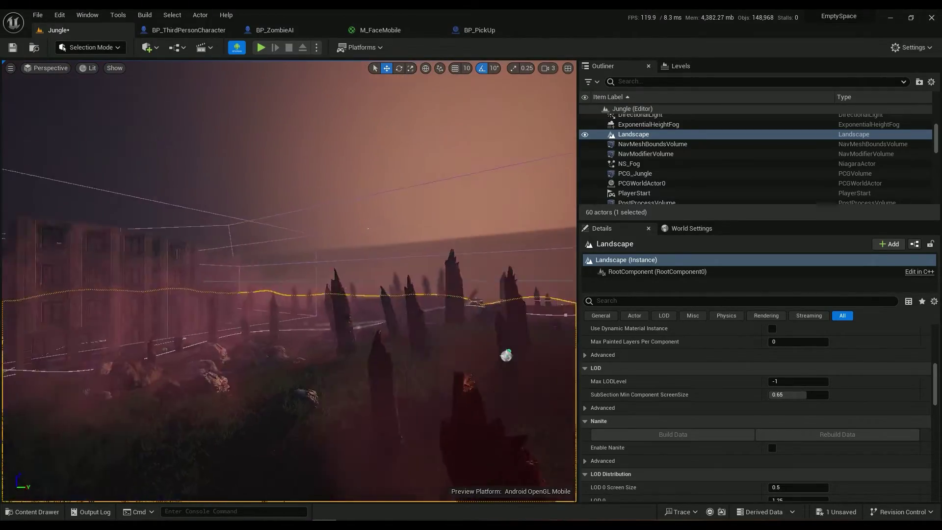
right_click_drag(270, 366, 258, 361)
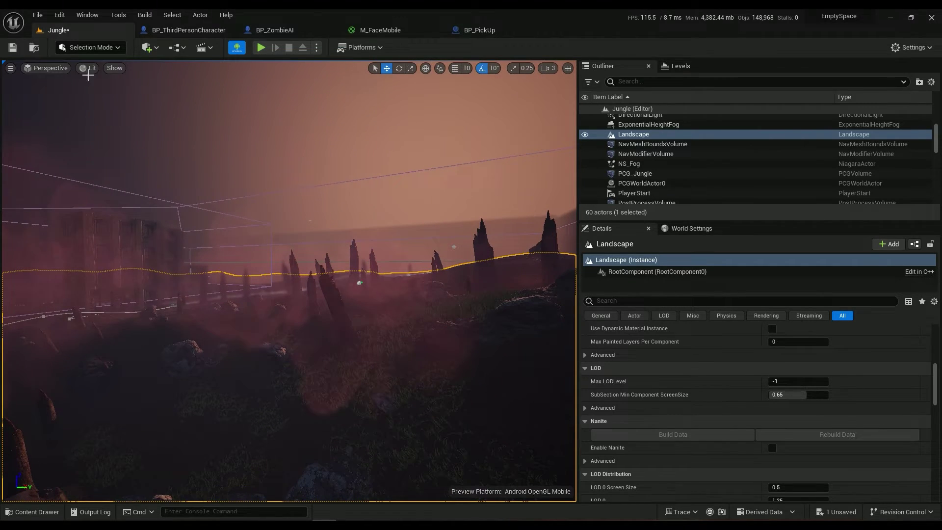
Step: Check the fog particles in the Shader Complexity view mode, then return the viewport to Lit
left_click(90, 68)
left_click(227, 203)
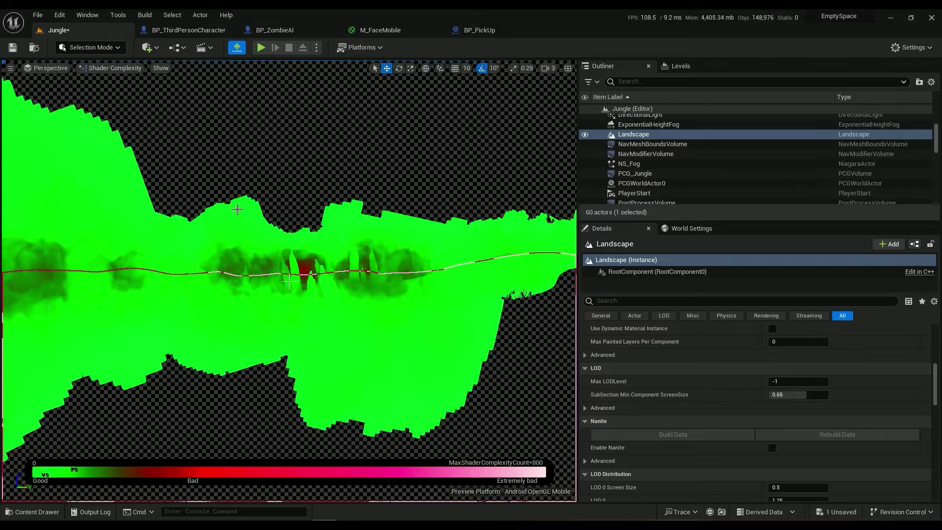
right_click_drag(289, 283, 289, 283)
left_click(111, 68)
left_click(112, 96)
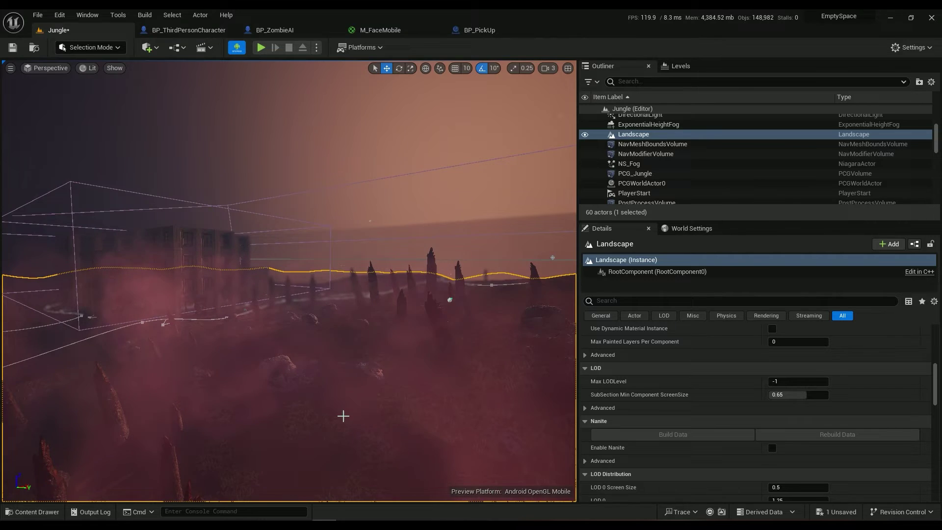
Step: Switch to the YouTube smoke tutorial in the browser, expand its description and jump to about 7:16 in the video
key("alt+Tab")
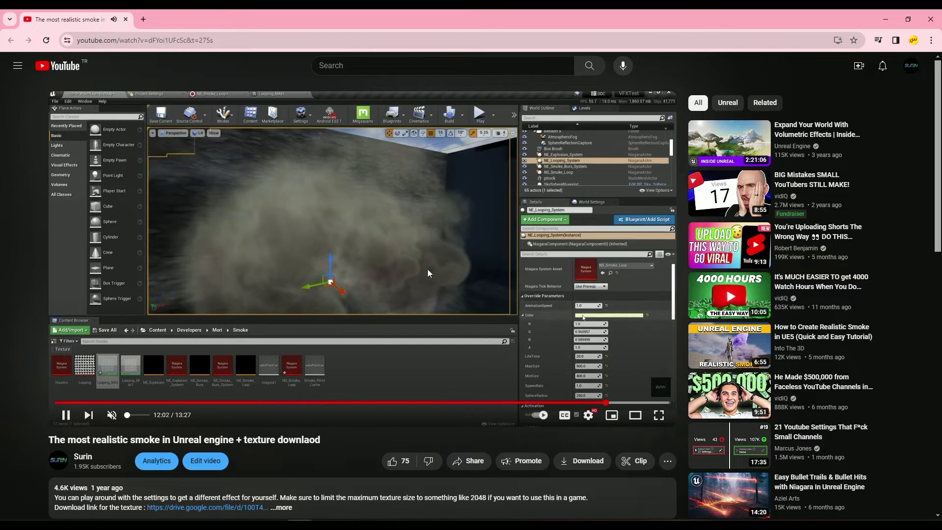
left_click(479, 403)
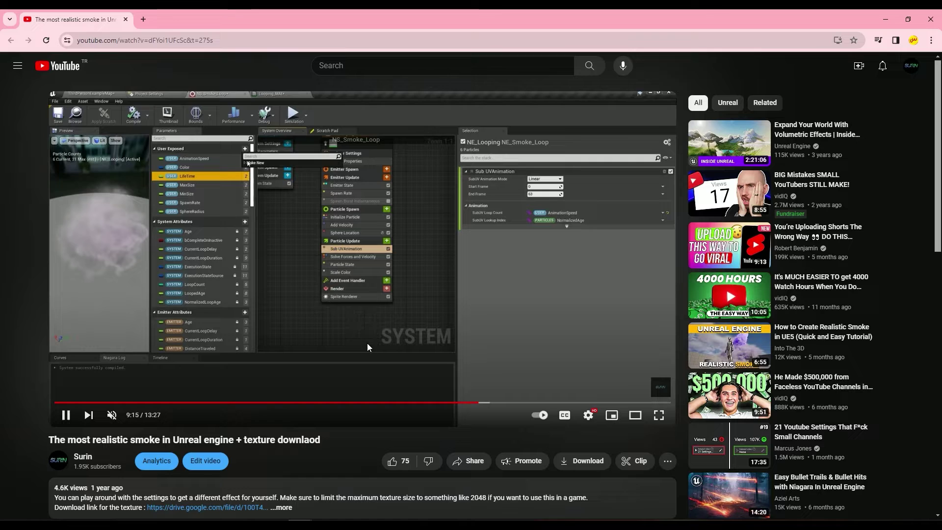
scroll(220, 422, "down", 2)
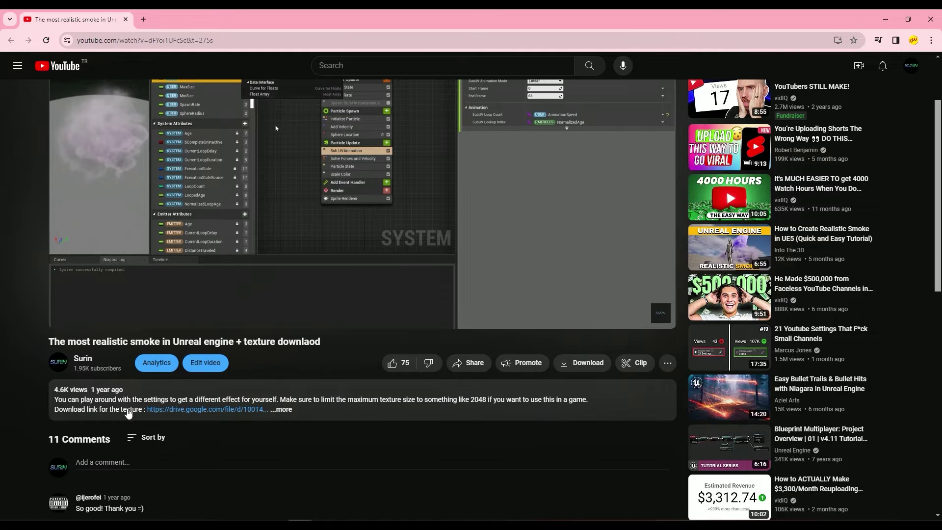
left_click(280, 410)
scroll(273, 404, "up", 2)
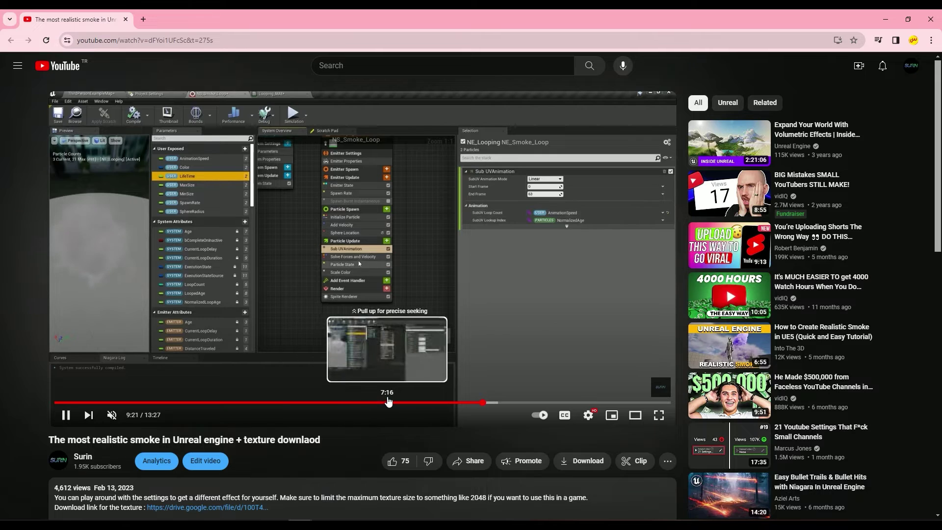
left_click(388, 403)
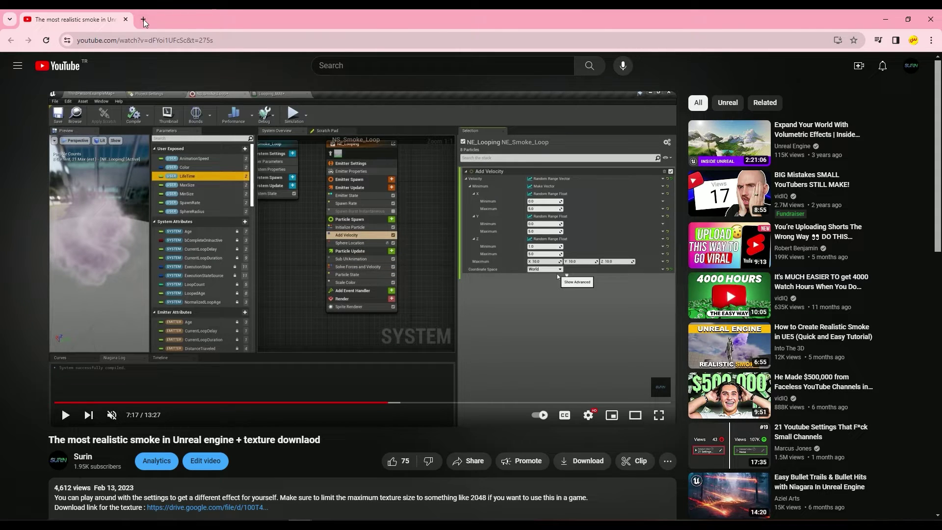
Step: Return to the Unreal Editor and examine the particle fog across the landscape from another angle
left_click(885, 21)
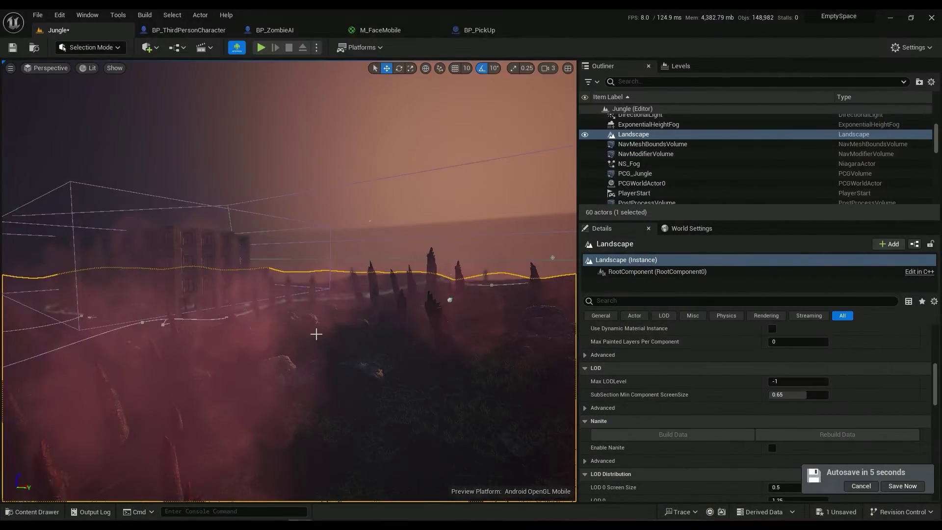
right_click_drag(289, 281, 444, 277)
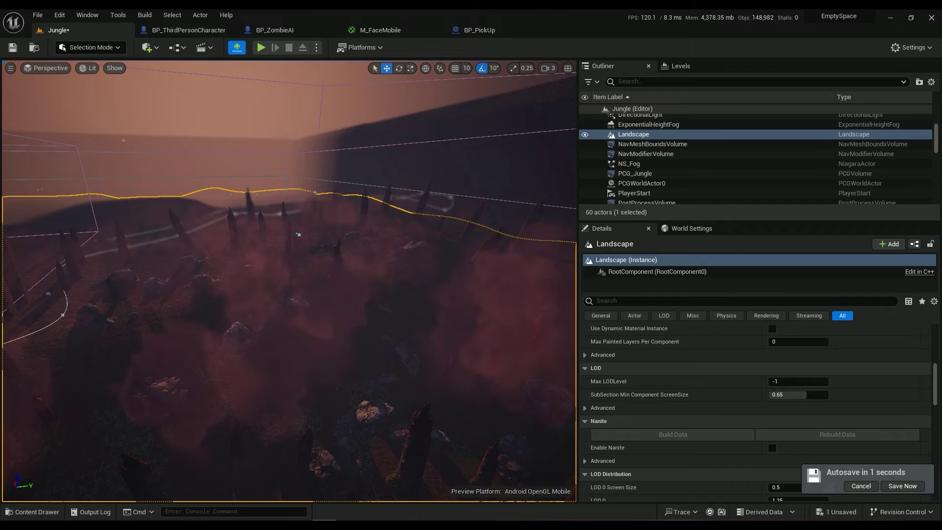
Step: Switch to the YouTube video "Very low cost Volumetric Fog for Android devices in ue4", maximize its window and play it muted to about 13:46
left_click_drag(0, 162, 159, 72)
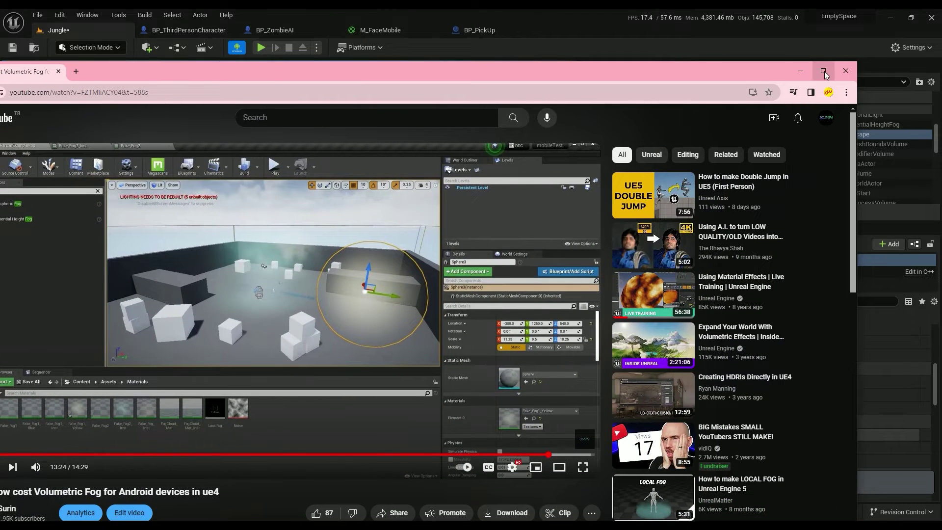
left_click(824, 71)
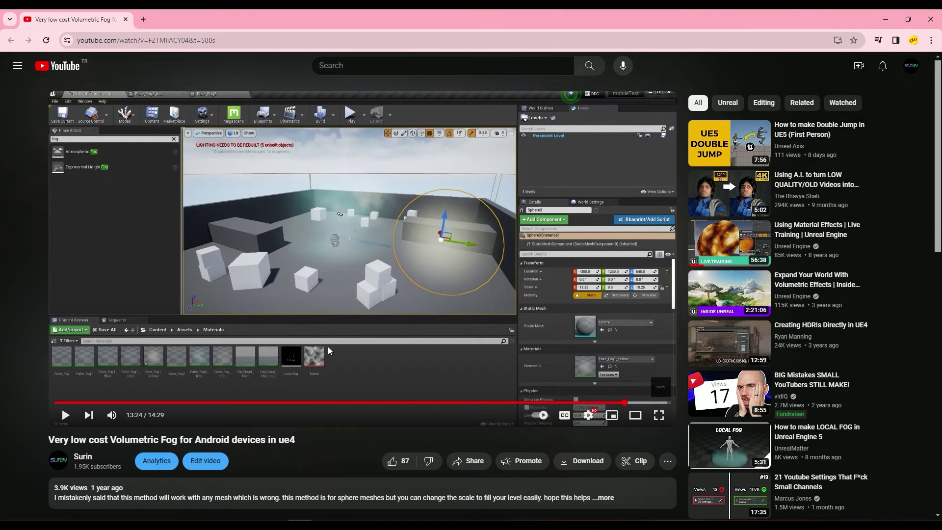
left_click(411, 286)
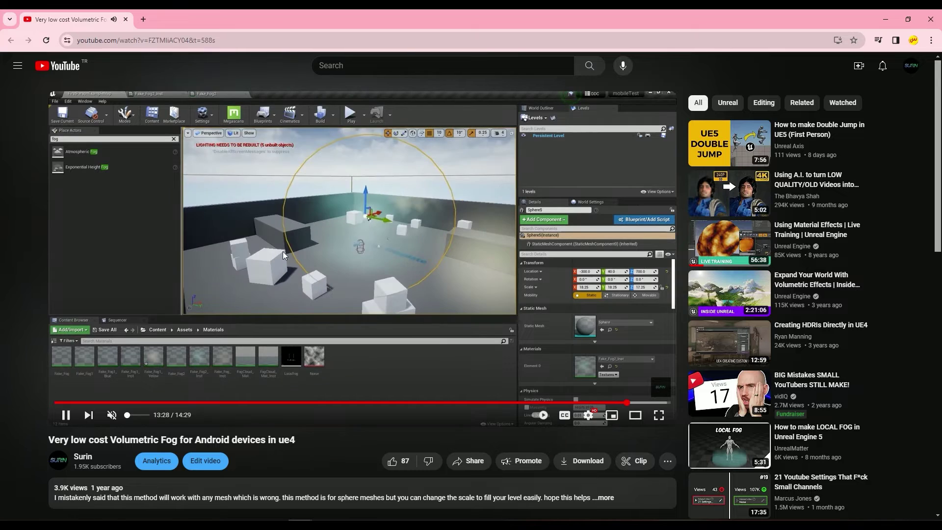
key("m")
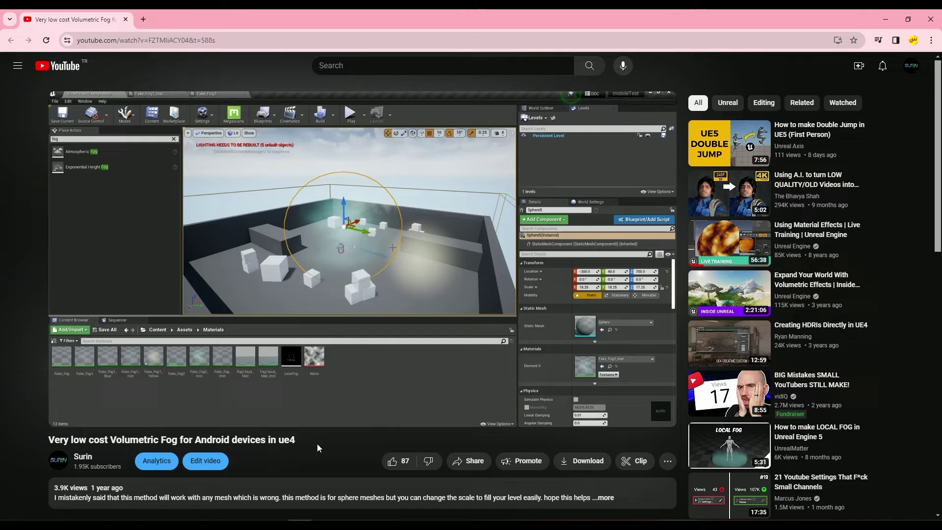
left_click(358, 246)
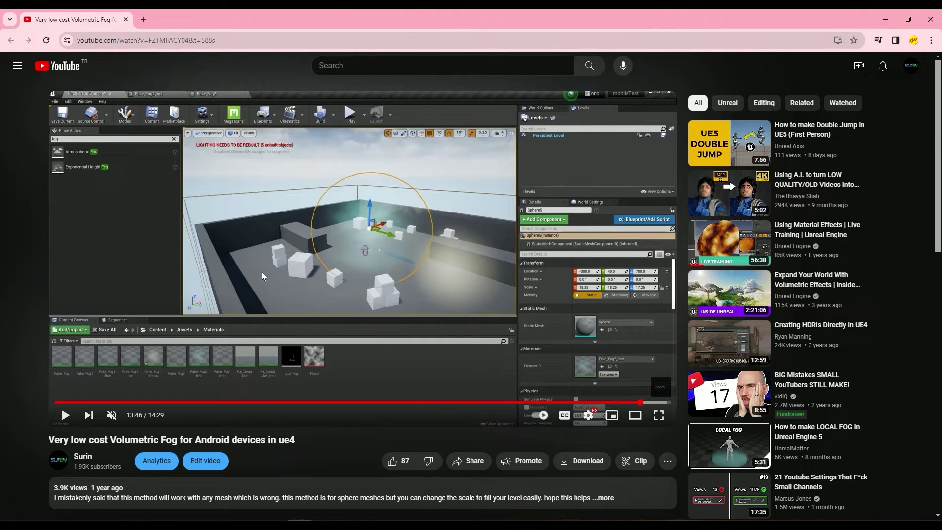
scroll(281, 390, "down", 2)
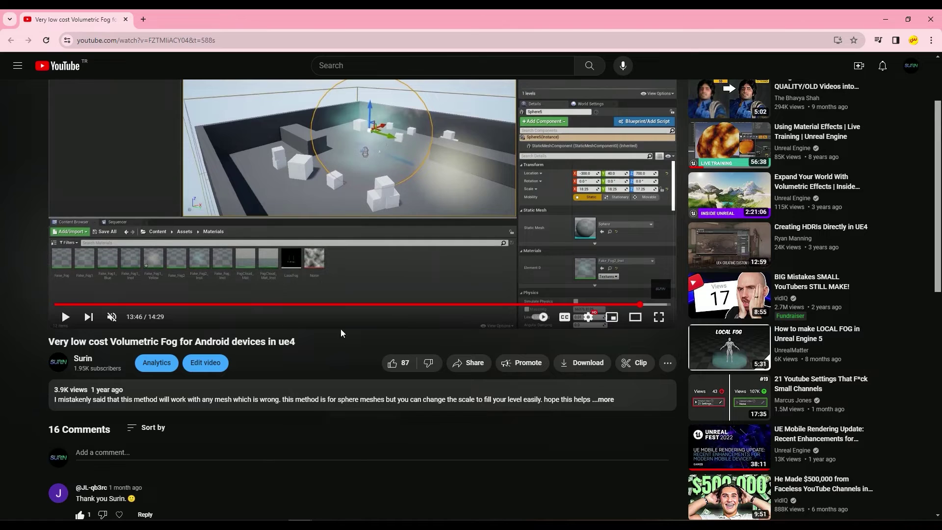
scroll(340, 329, "up", 2)
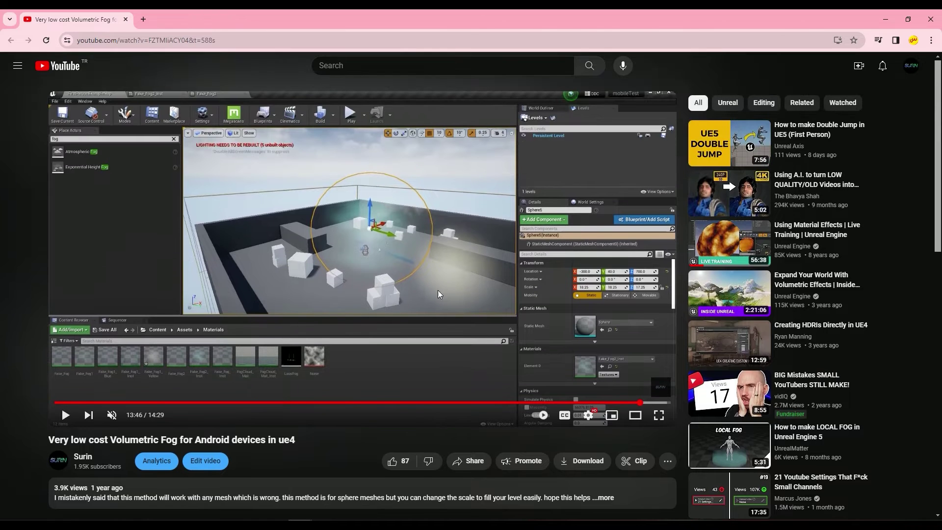
double_click(383, 255)
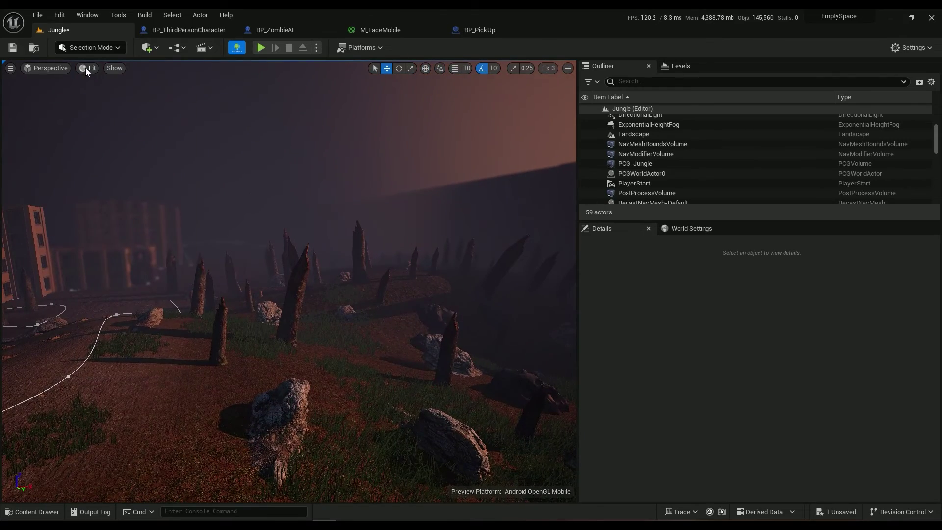
Step: Check the Jungle level without NS_Fog in the Shader Complexity view mode under the Android preview, then return the viewport to Lit
left_click(86, 69)
mouse_move(139, 189)
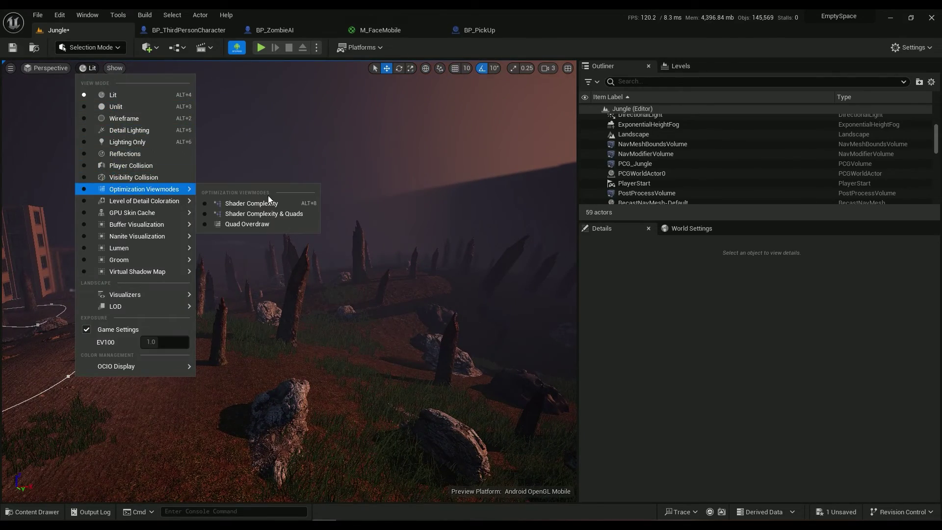
left_click(265, 203)
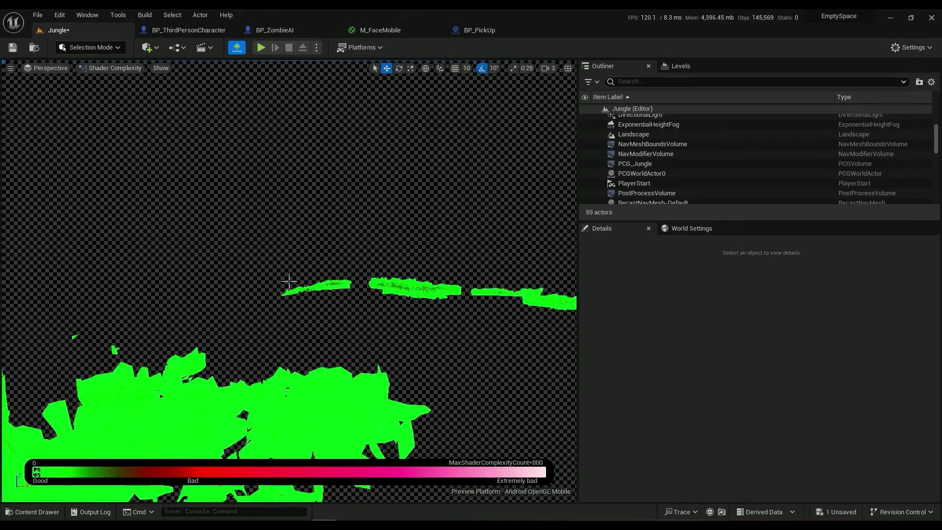
right_click_drag(289, 281, 289, 282)
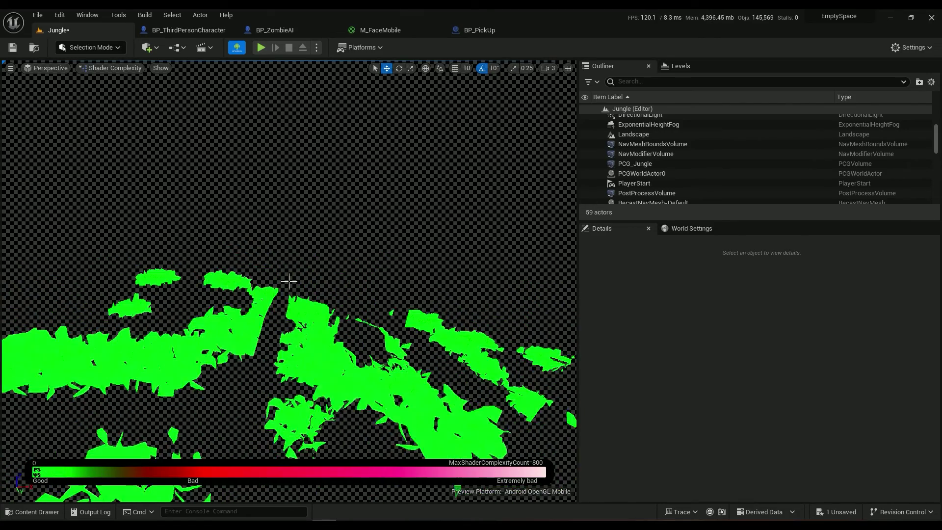
left_click(114, 68)
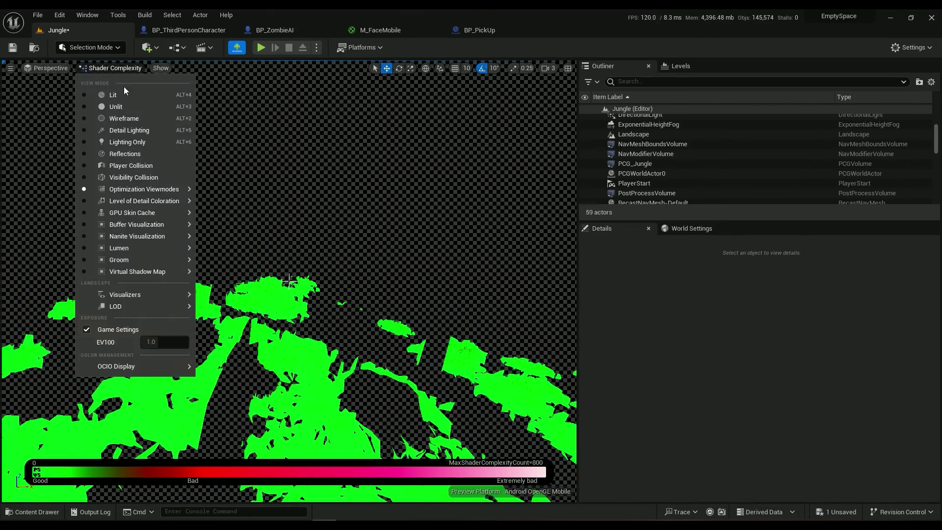
left_click(118, 95)
Step: Turn off the Android OpenGL Mobile preview and set the viewport to the Shader Complexity view mode
left_click(237, 47)
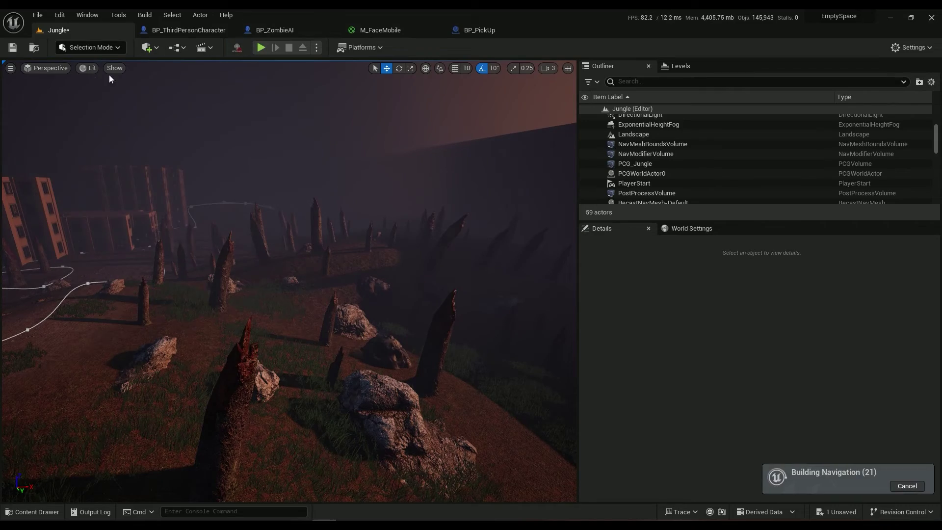
left_click(91, 69)
mouse_move(142, 188)
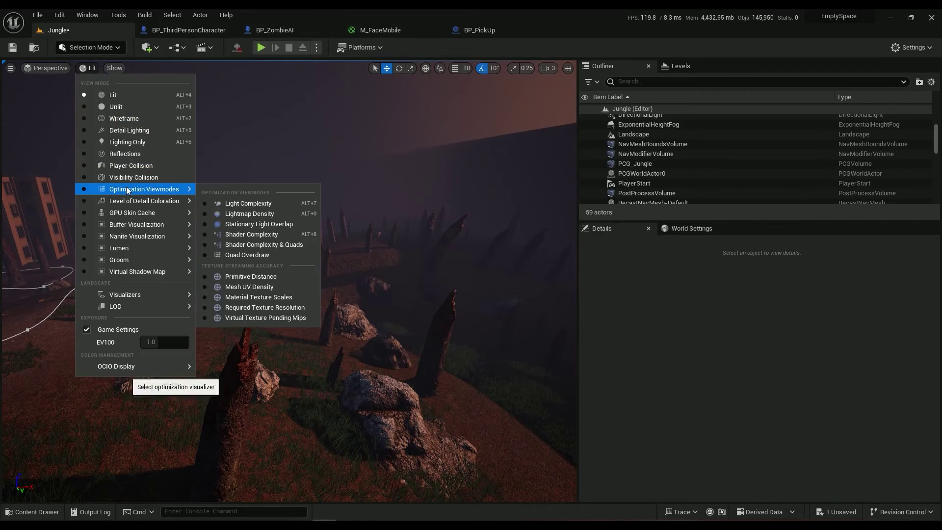
left_click(251, 235)
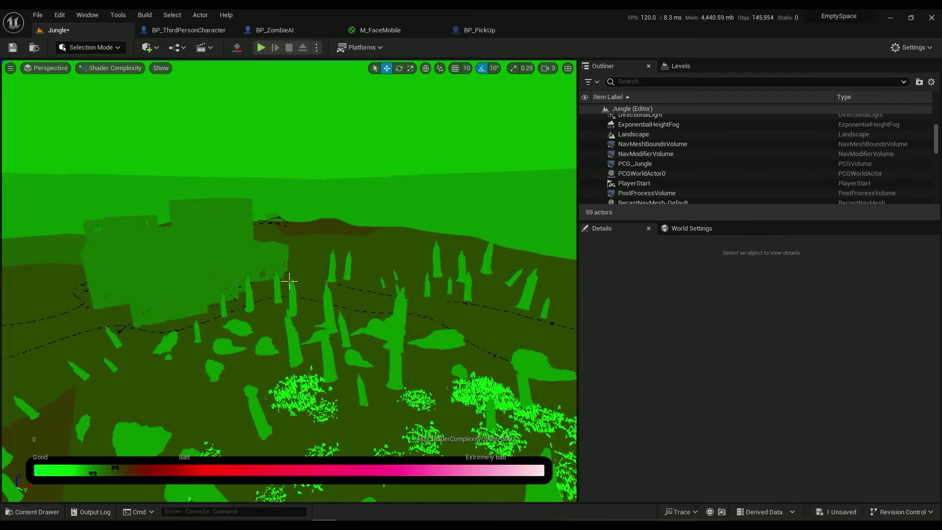
Step: Examine the landscape, tree stumps and buildings in Shader Complexity from several angles, then return the viewport to Lit
key("w")
right_click_drag(249, 436, 265, 417)
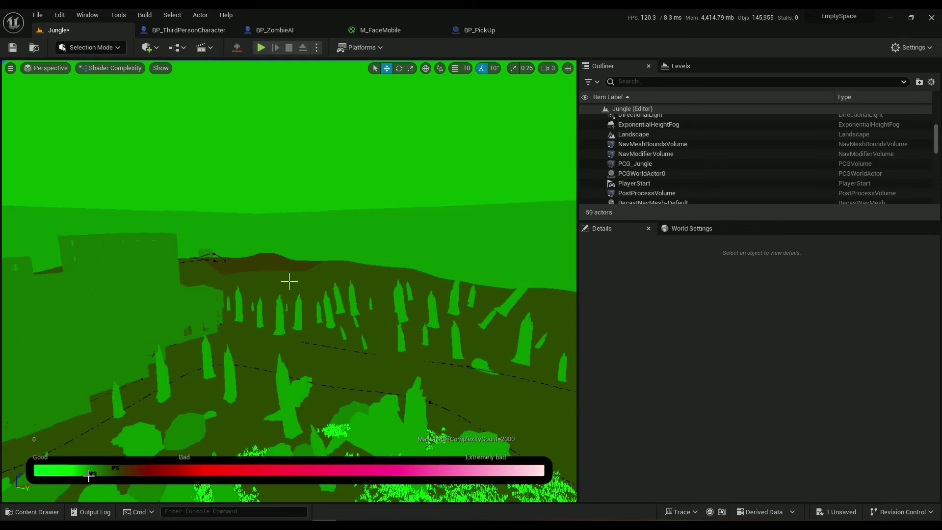
key("w")
mouse_move(320, 304)
right_mouse_down()
mouse_move(387, 301)
mouse_move(309, 295)
mouse_move(320, 305)
right_mouse_up()
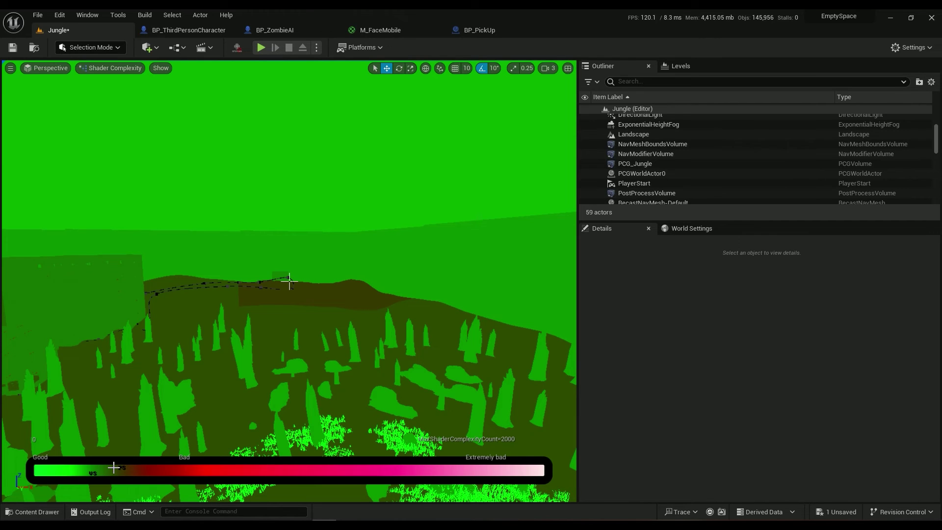
right_click_drag(307, 312, 93, 326)
key("w")
key("w")
left_click(108, 67)
left_click(105, 96)
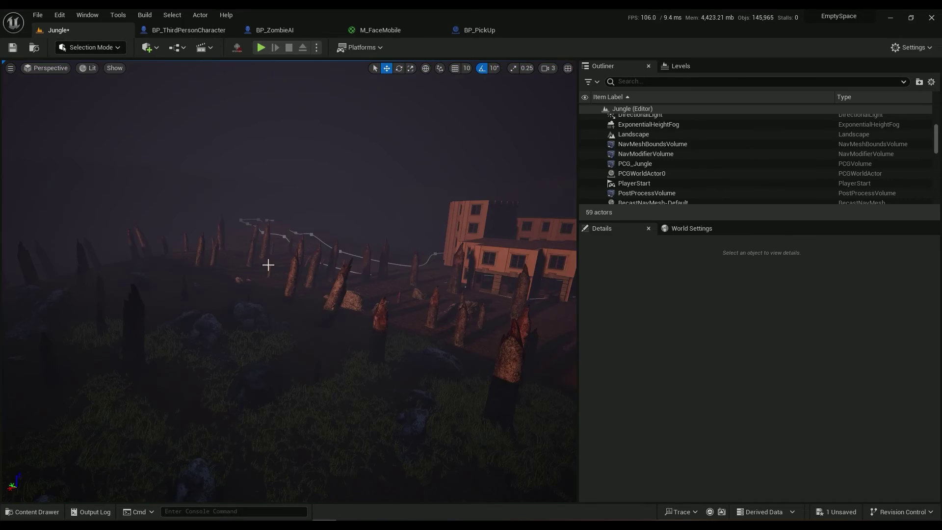
Step: Examine the height fog around the buildings and tree stumps in the Lit view from several angles
key("w")
key("a")
right_click_drag(262, 270, 245, 279)
right_click_drag(441, 283, 441, 283)
right_click_drag(380, 287, 380, 287)
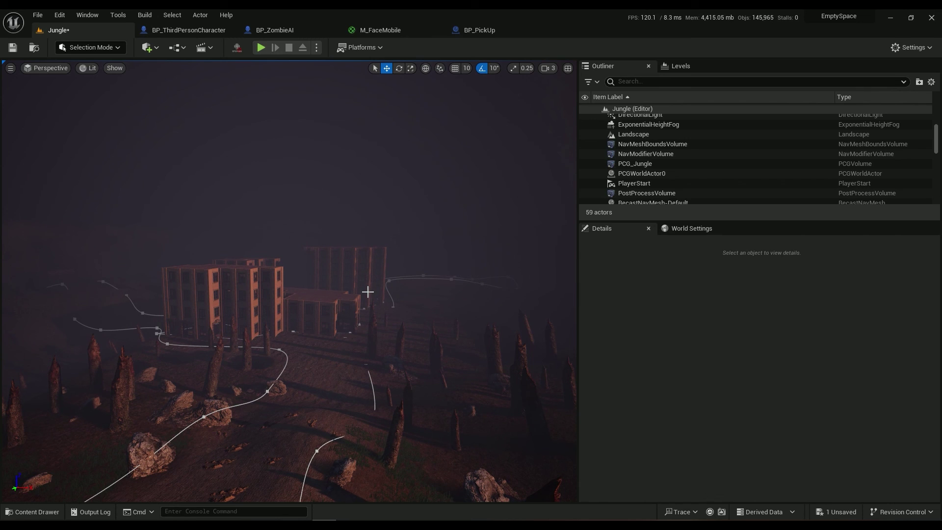